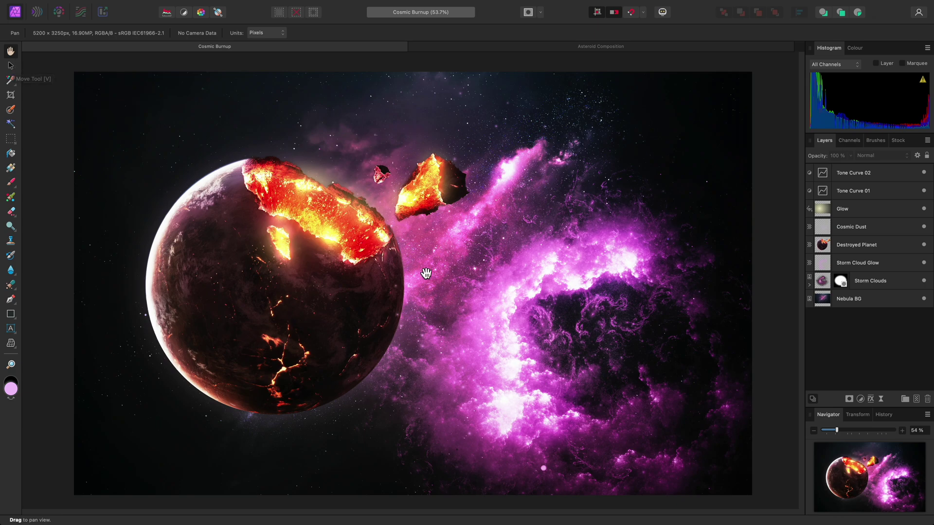
Switch from the Hand tool to the Move Tool with V in the Cosmic Burnup document
key("v")
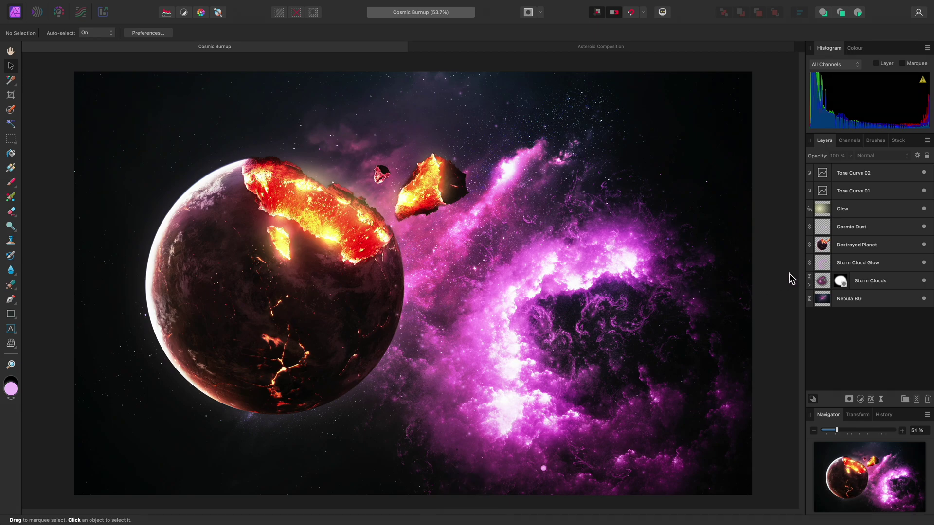
Move the Destroyed Planet layer to the left side, then shrink it and narrow its width
left_click(891, 248)
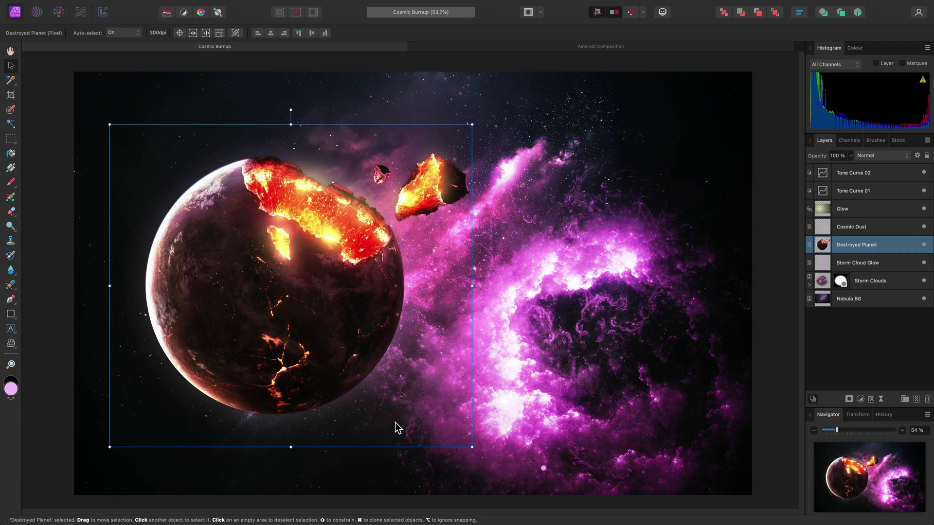
left_click_drag(306, 371, 508, 335)
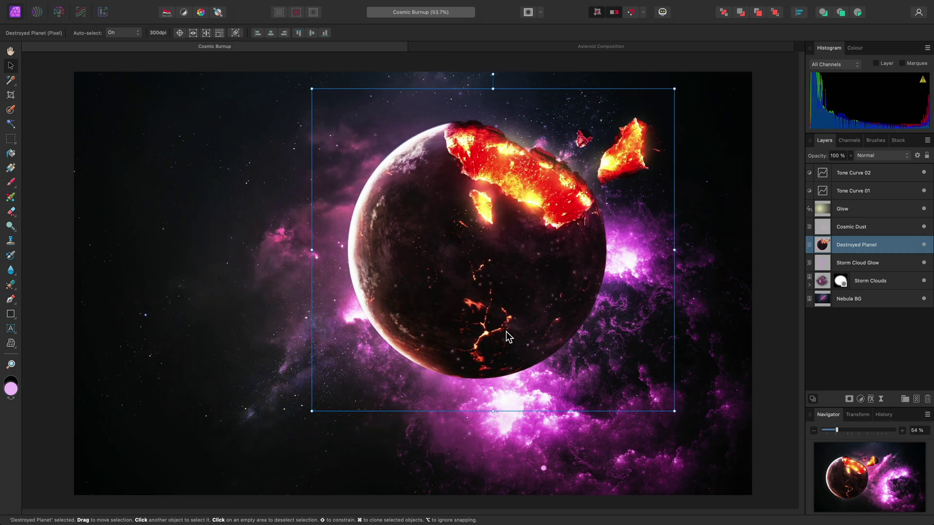
left_click_drag(553, 239, 324, 288)
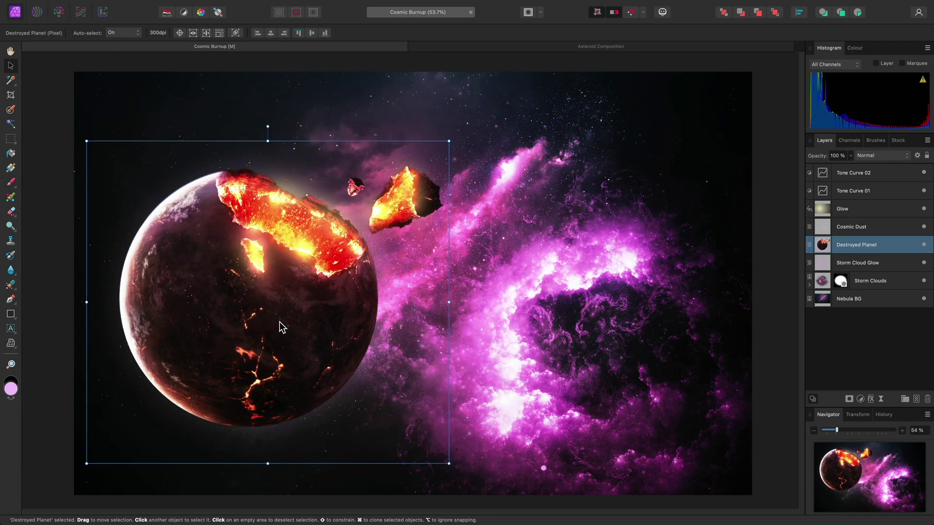
left_click_drag(279, 322, 319, 305)
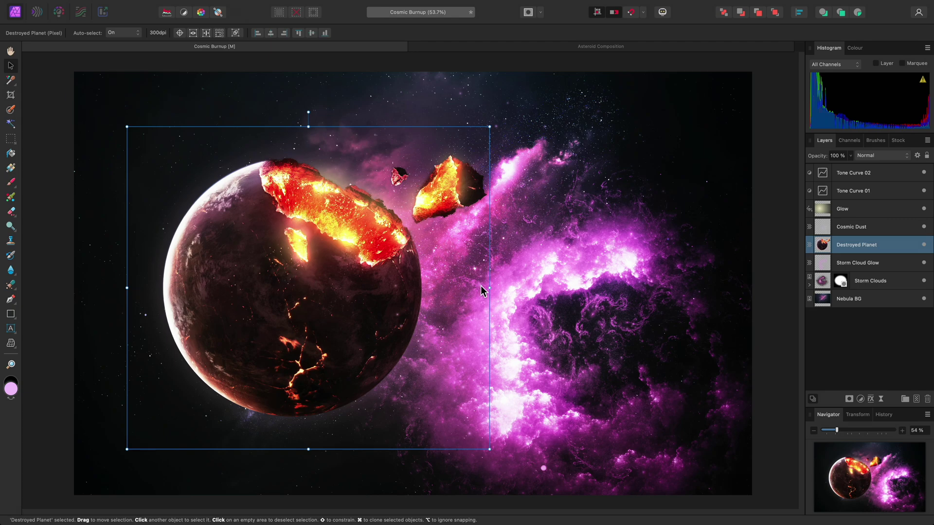
left_click_drag(490, 128, 521, 202)
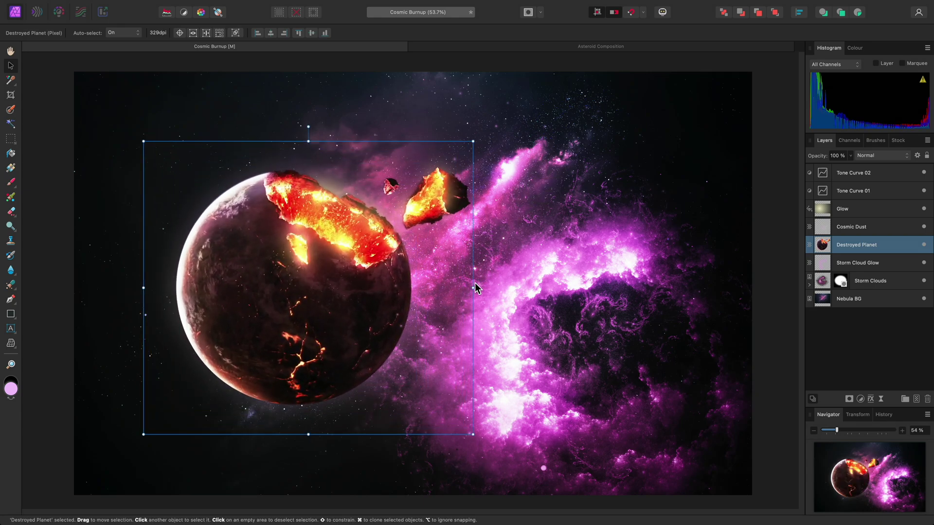
left_click_drag(473, 287, 422, 318)
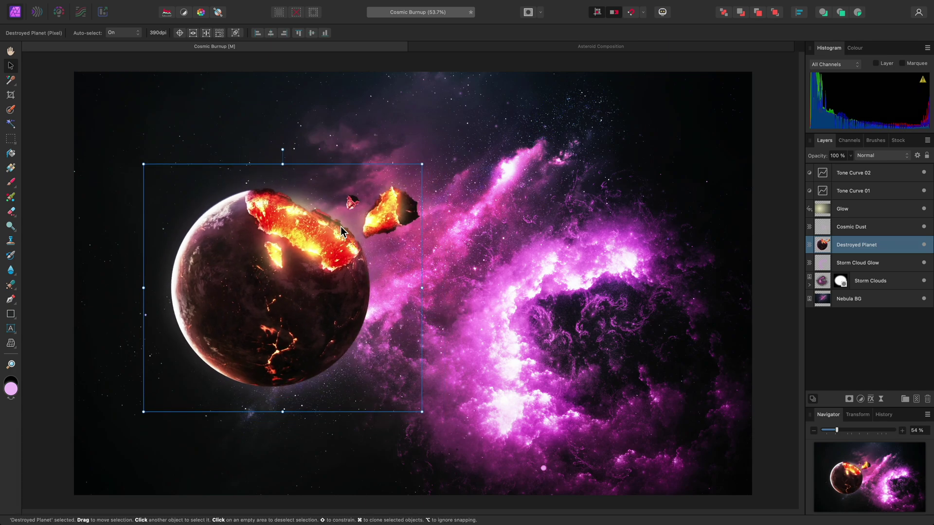
Try tilting the planet (−15°, then −4.8°), then shear it about 6.8° instead
left_click_drag(283, 150, 311, 163)
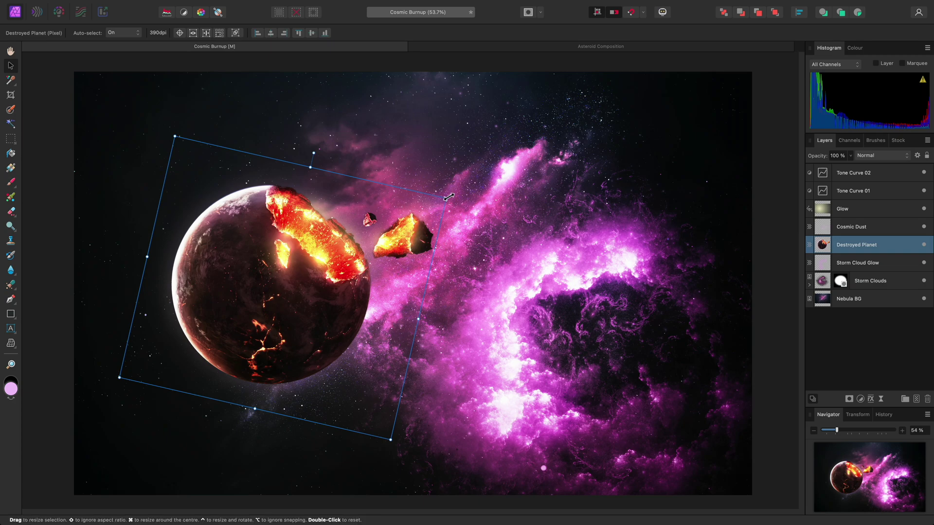
left_click_drag(448, 195, 404, 178)
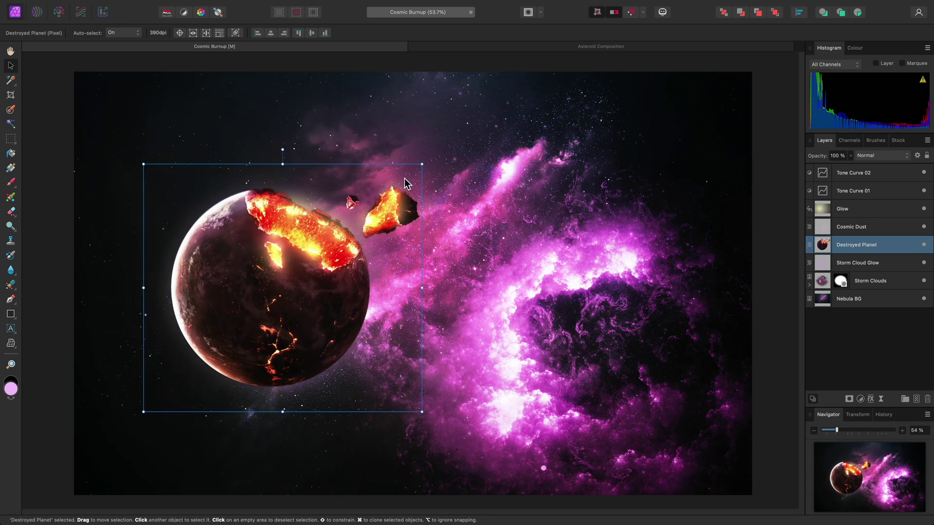
scroll(222, 266, "up", 3, "alt")
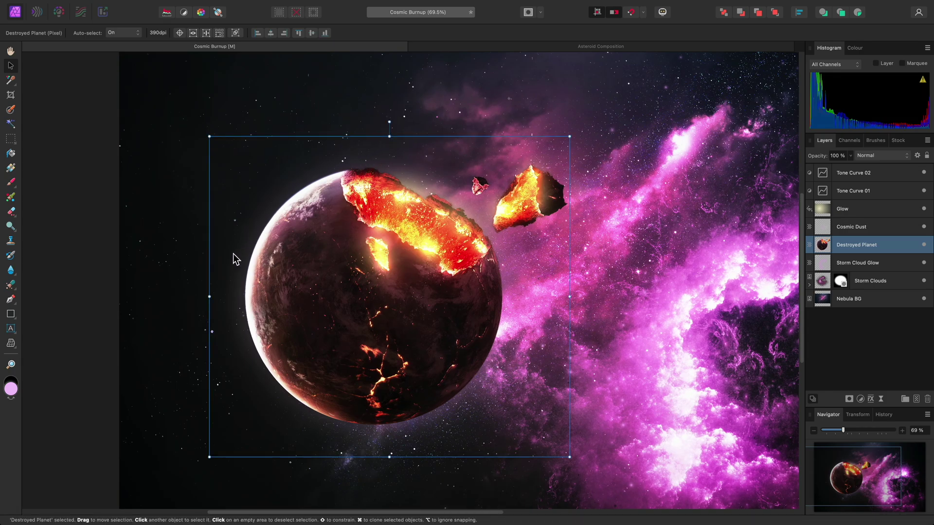
mouse_move(204, 293)
left_mouse_down()
mouse_move(202, 253)
mouse_move(202, 322)
mouse_move(211, 231)
mouse_move(209, 313)
mouse_move(214, 273)
mouse_move(214, 308)
mouse_move(211, 286)
mouse_move(215, 293)
left_mouse_up()
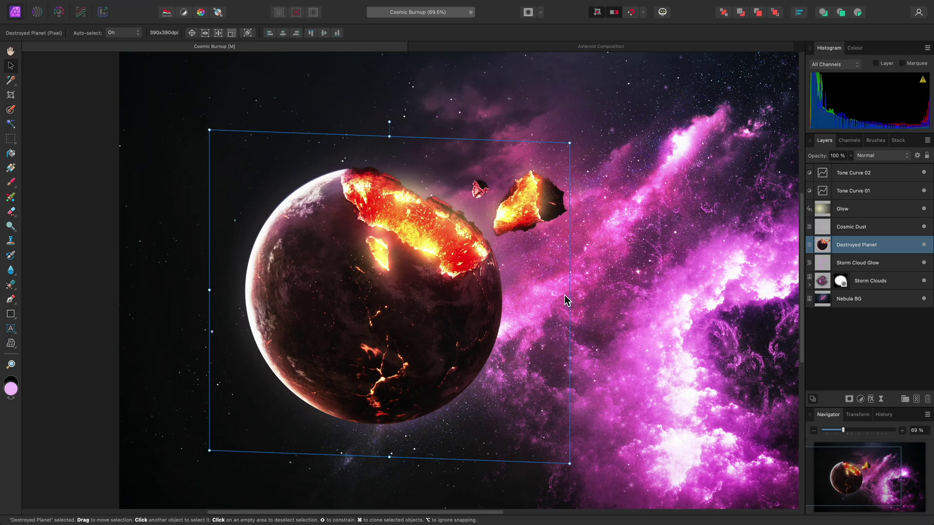
Rotate the Destroyed Planet about 28° clockwise, enlarge it, and shift it up and right
key("h")
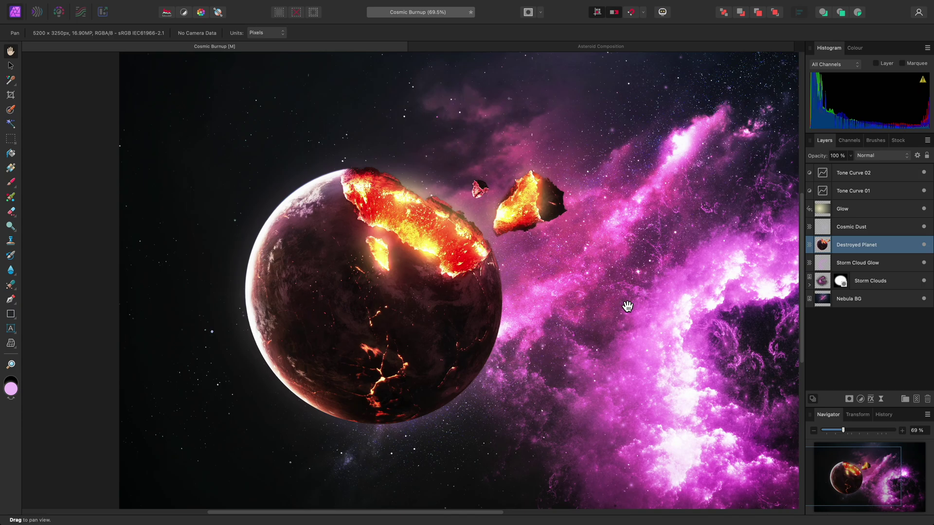
key("v")
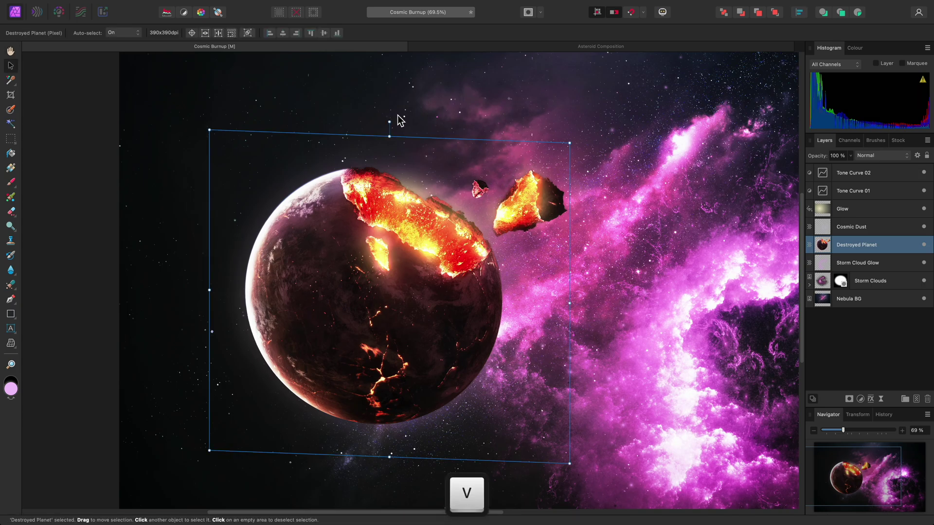
left_click_drag(390, 122, 474, 146)
left_click_drag(622, 249, 758, 209)
left_click_drag(510, 277, 572, 300)
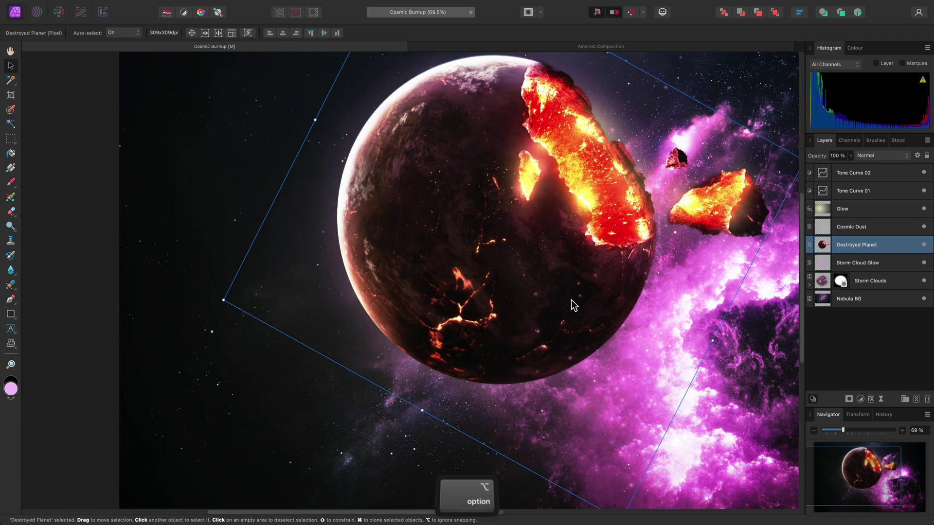
scroll(571, 300, "down", 3)
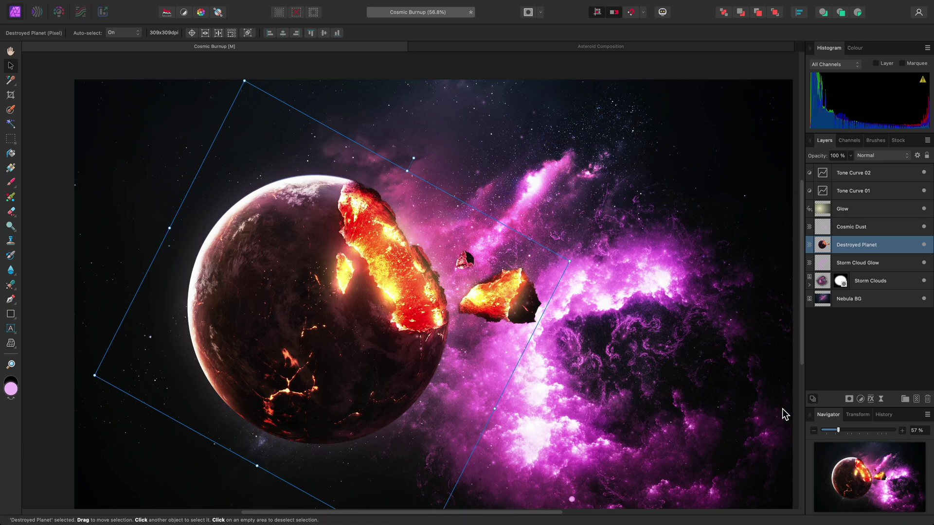
Reset the Destroyed Planet's rotation and shear to 0 in the Transform panel
left_click(857, 415)
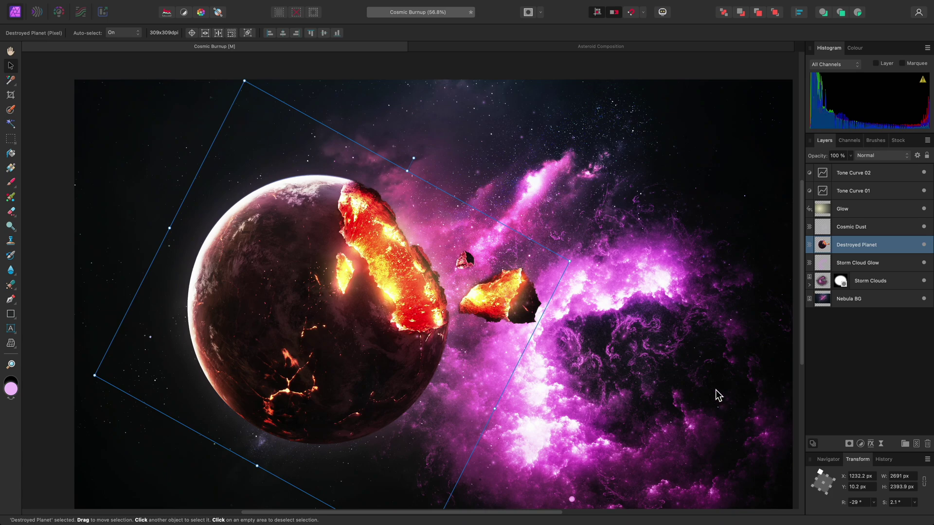
key("h")
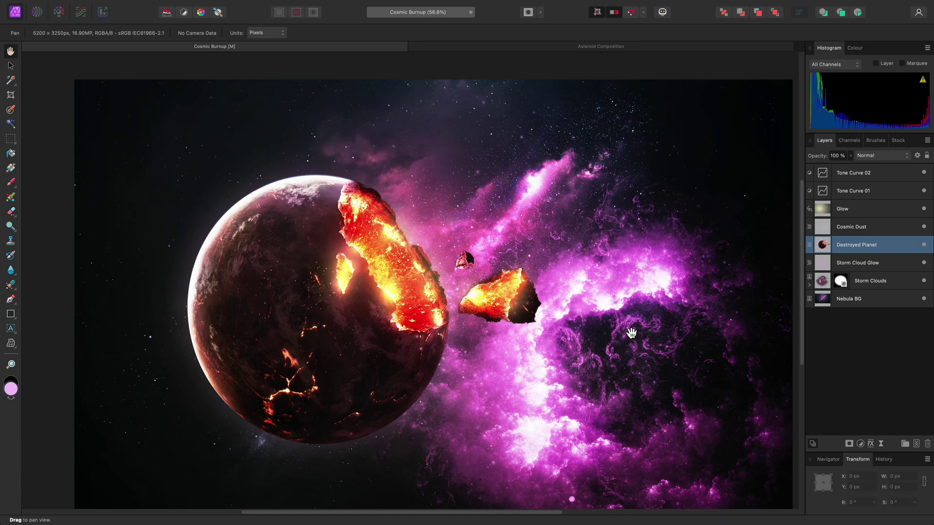
key("v")
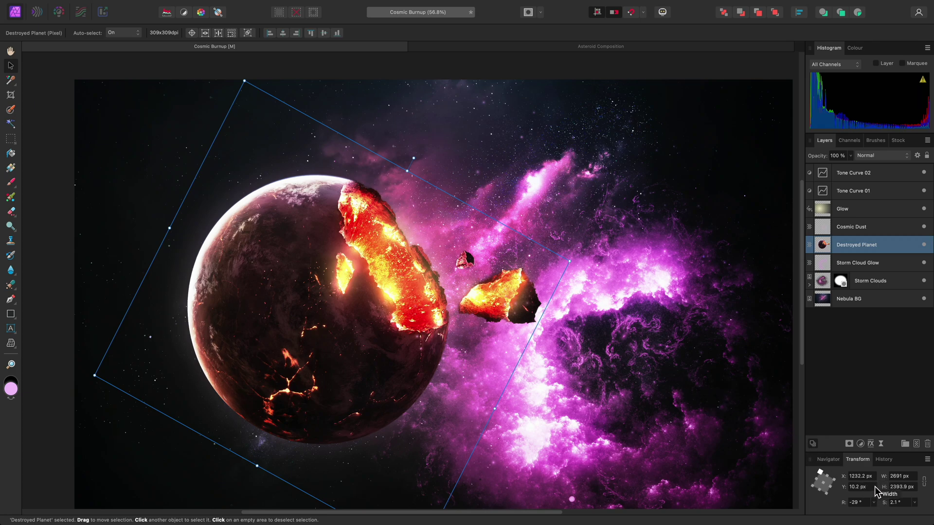
left_click(862, 503)
type("0")
key("Return")
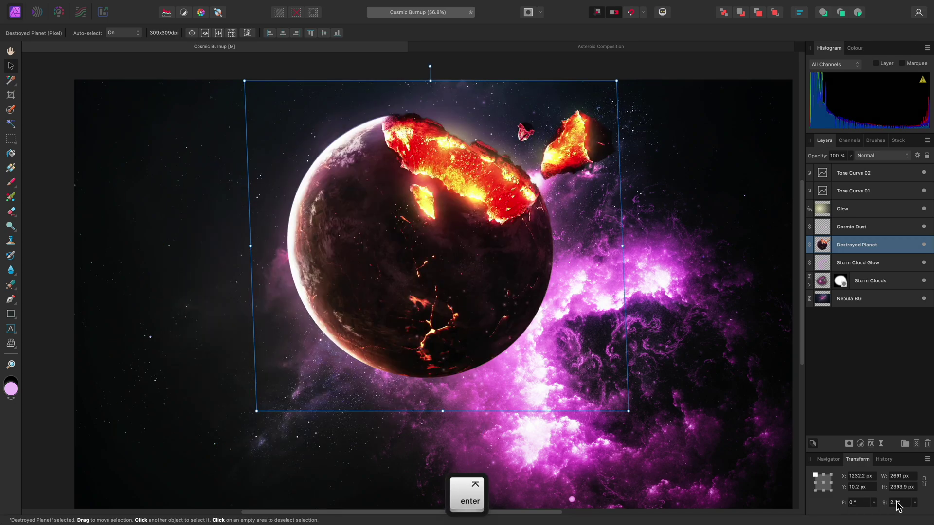
left_click(896, 503)
type("0")
key("Return")
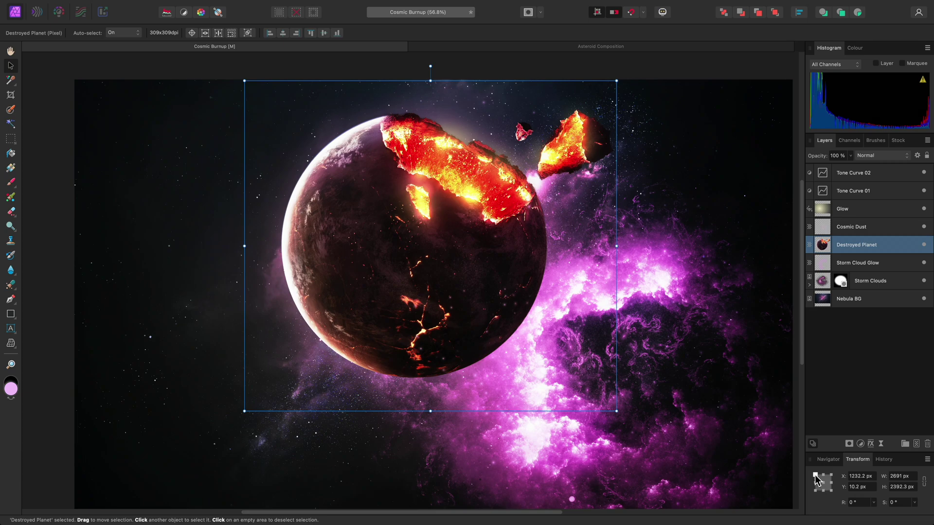
Set the anchor to the centre point and return the rotation slider to 0°
left_click(874, 502)
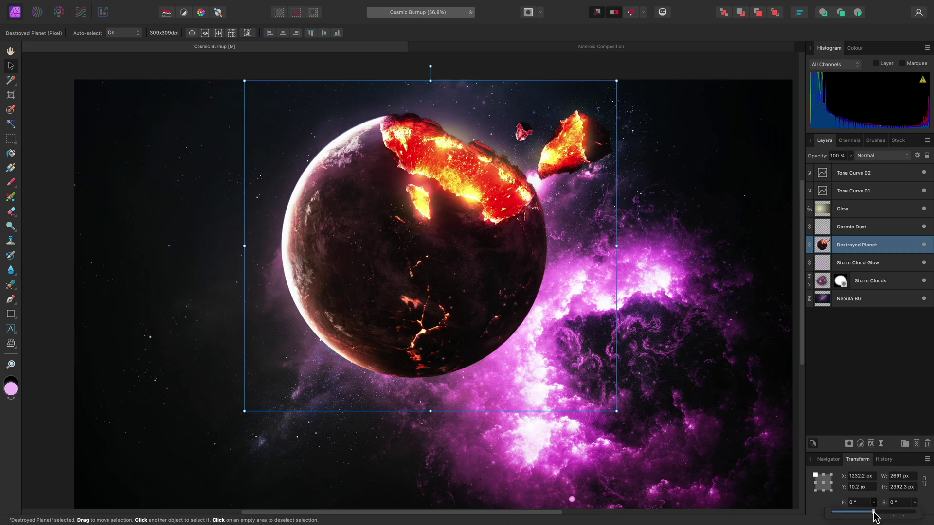
mouse_move(874, 512)
left_mouse_down()
mouse_move(863, 518)
mouse_move(875, 520)
left_mouse_up()
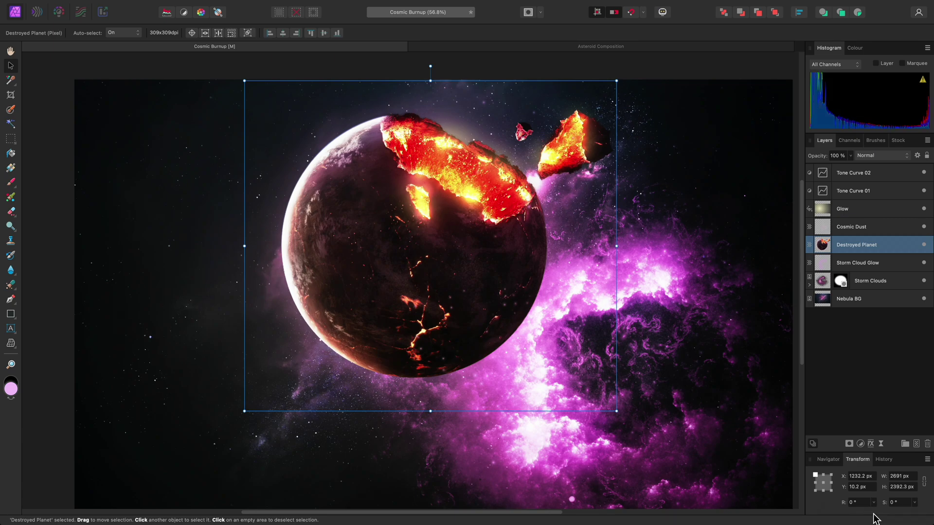
left_click(824, 483)
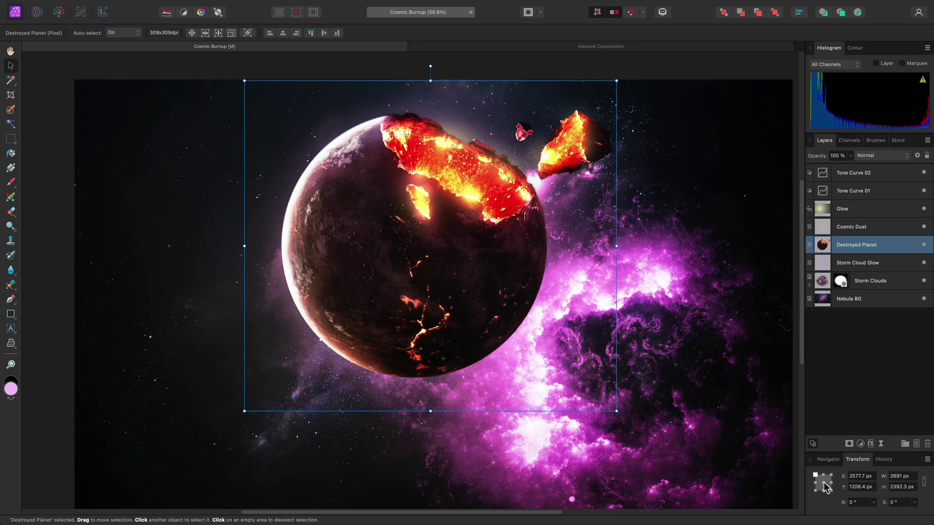
left_click(874, 503)
mouse_move(876, 517)
left_mouse_down()
mouse_move(863, 519)
mouse_move(876, 517)
left_mouse_up()
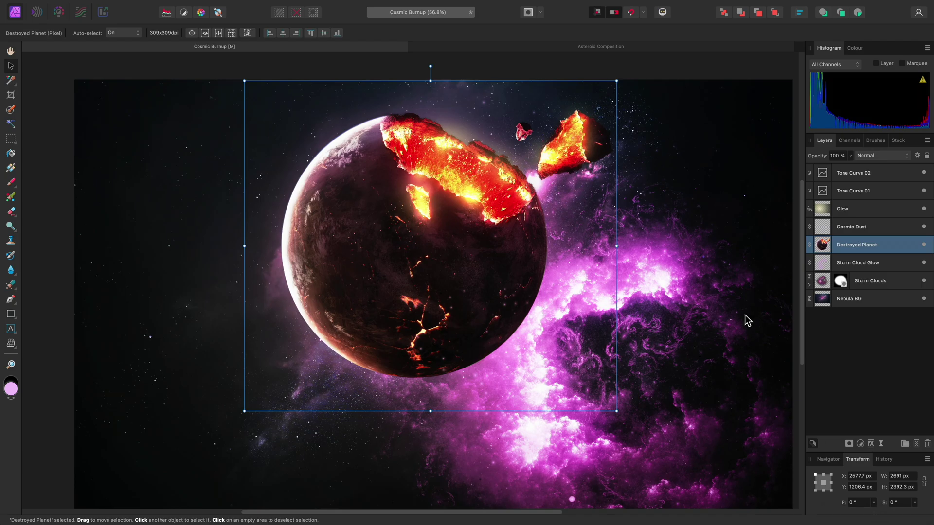
In Asteroid Composition, select Asteroid 06 through 01 and scale them to 4960 × 2365.5 px
left_click(628, 48)
key("h")
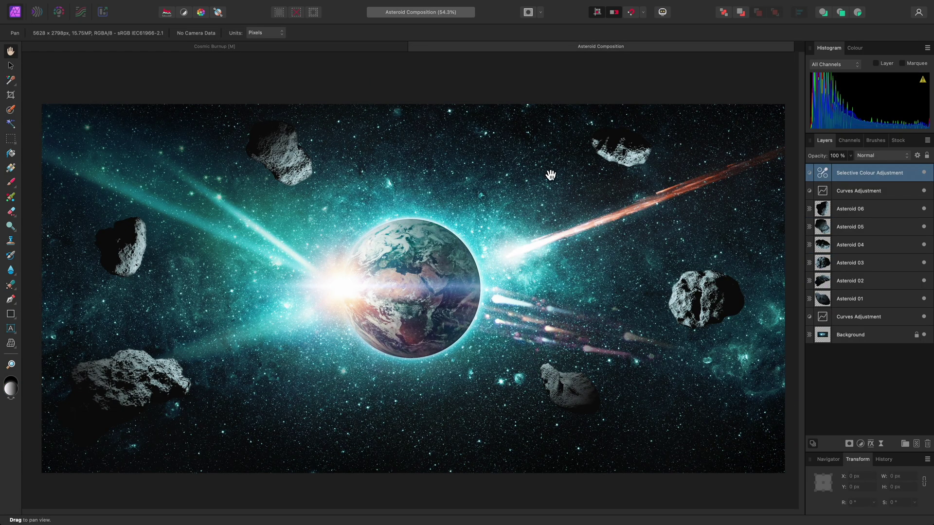
left_click(875, 210)
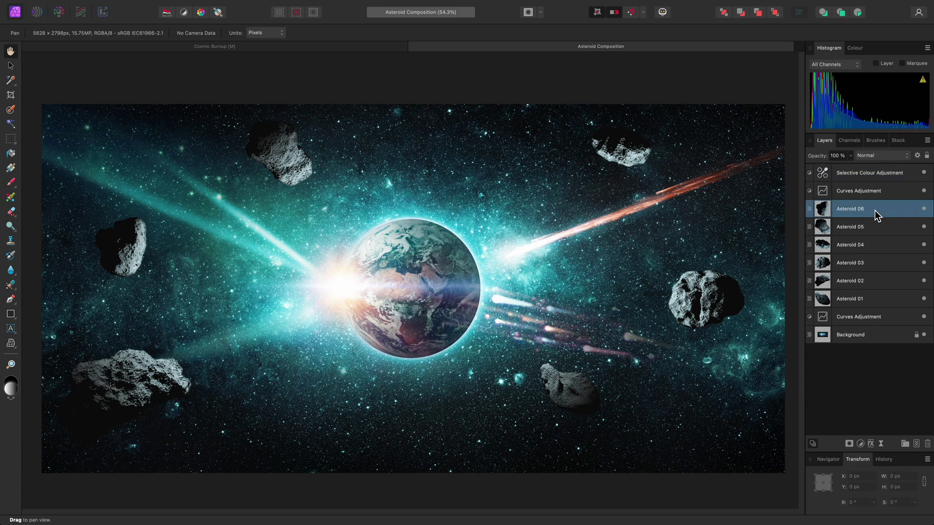
left_click(878, 297, "shift")
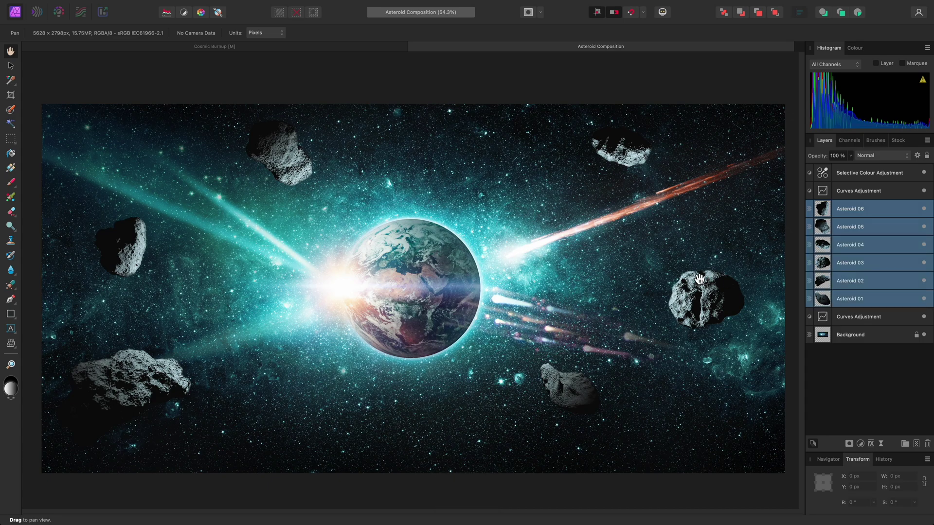
key("v")
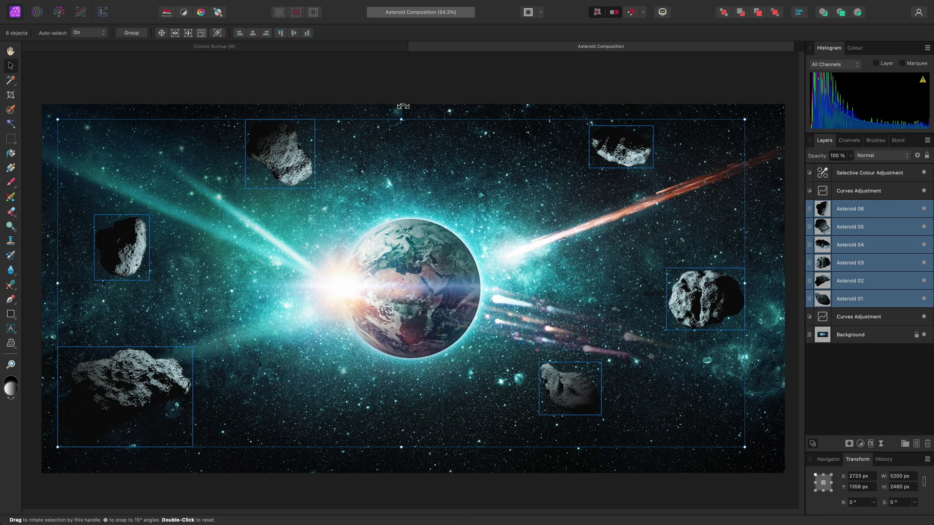
left_click_drag(401, 117, 402, 142)
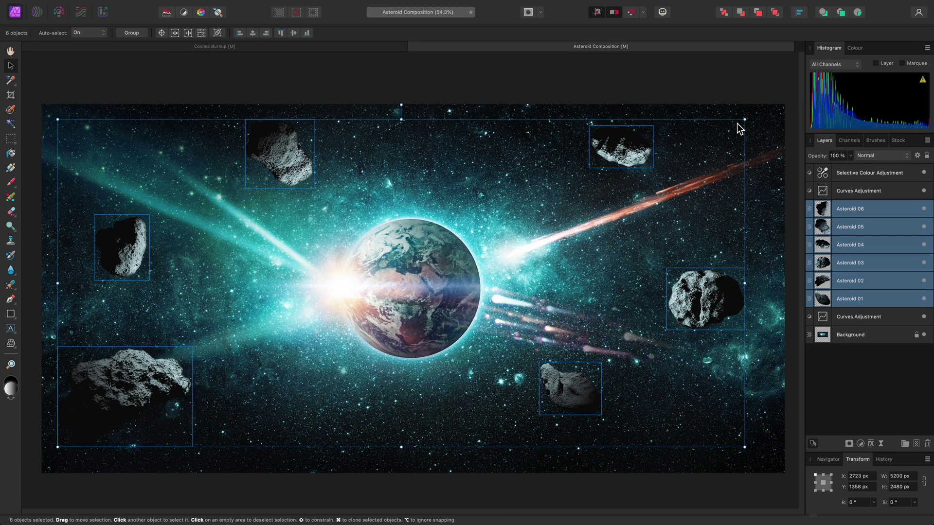
left_click_drag(737, 127, 735, 187)
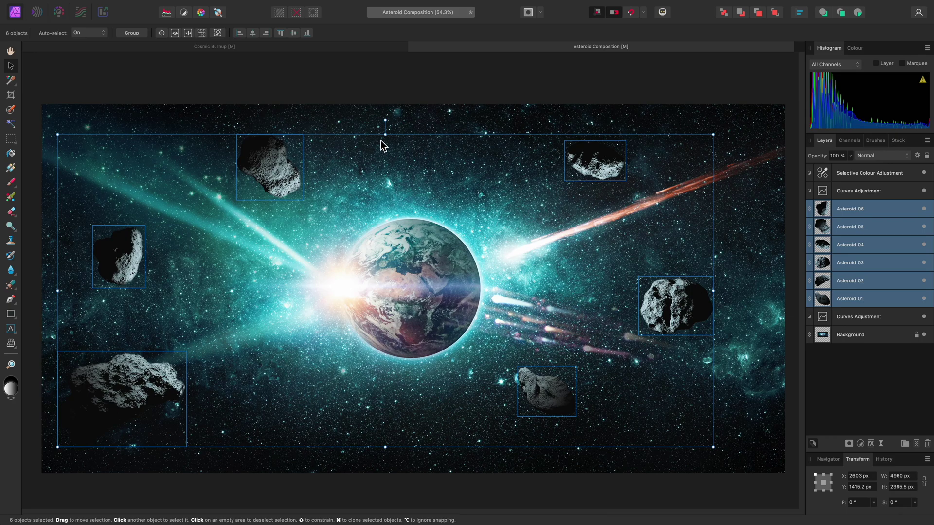
Enable Transform Objects Separately and rotate each asteroid 33.4° while shrinking them
left_click(201, 34)
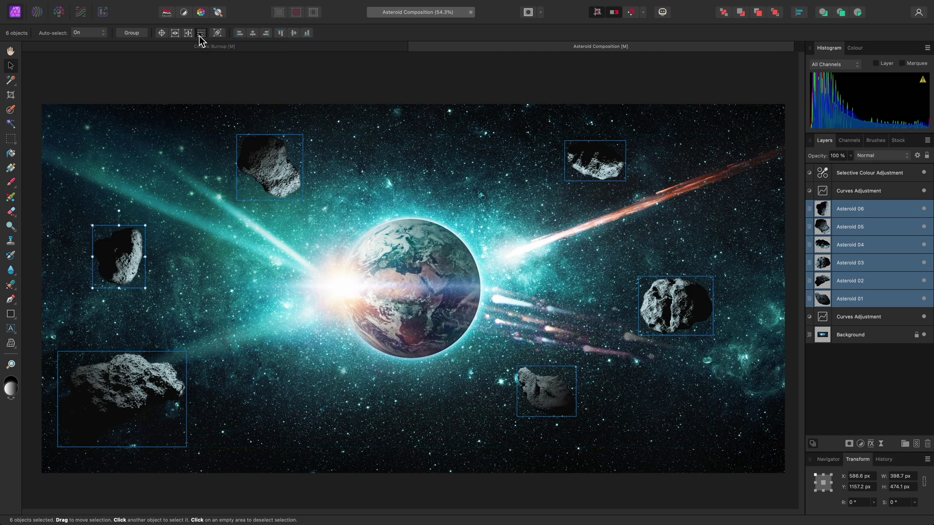
scroll(101, 255, "up", 5)
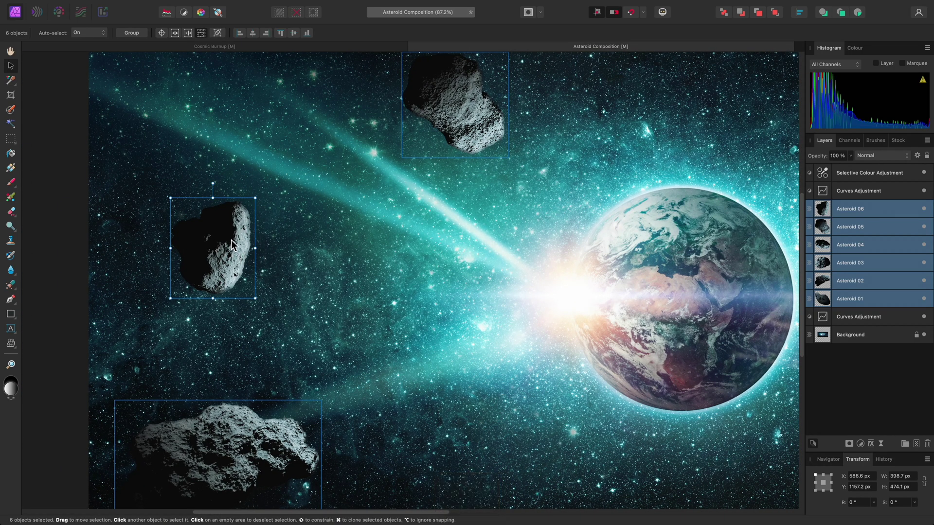
scroll(416, 141, "right", 10)
scroll(442, 184, "right", 3)
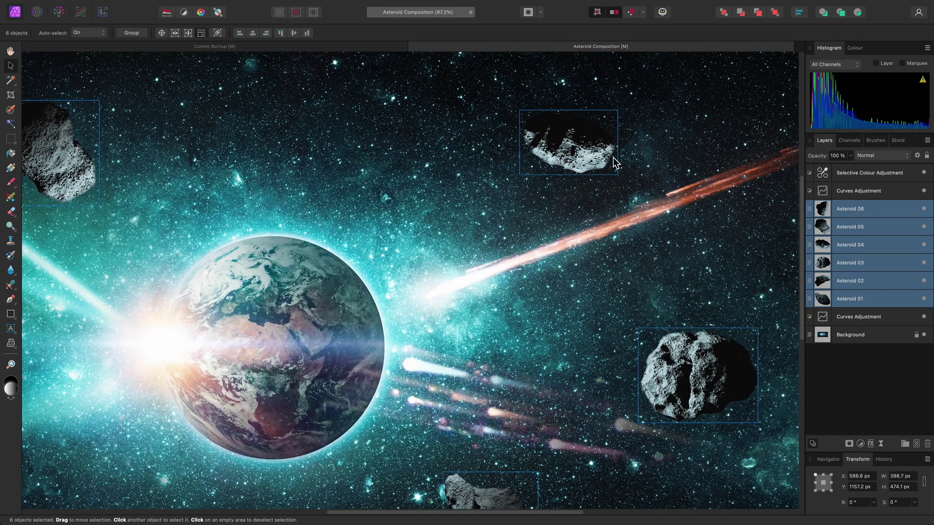
key("super+0")
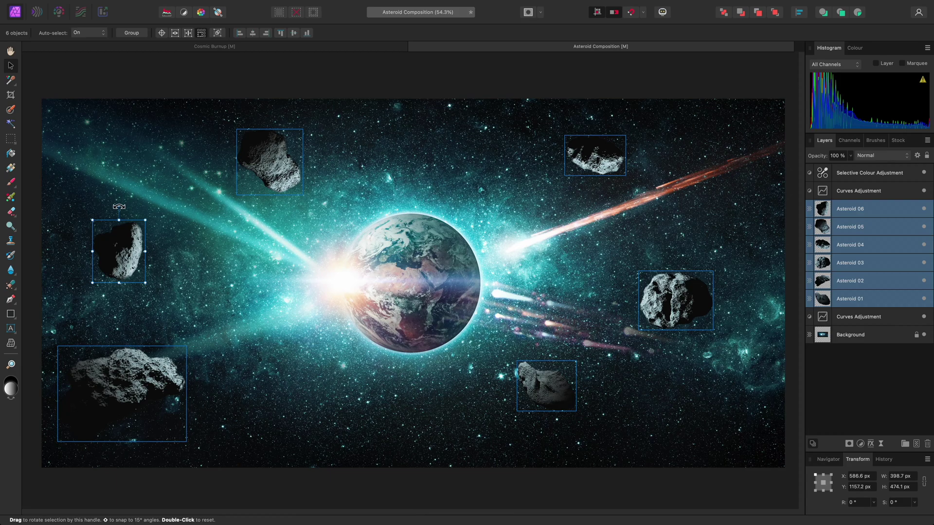
left_click_drag(119, 205, 112, 243)
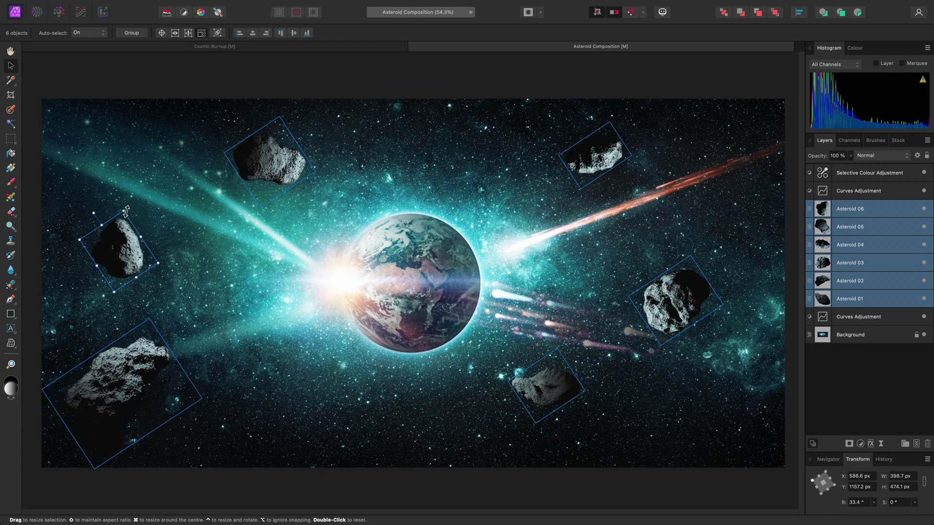
mouse_move(123, 211)
left_mouse_down()
mouse_move(122, 233)
mouse_move(143, 196)
mouse_move(137, 220)
left_mouse_up()
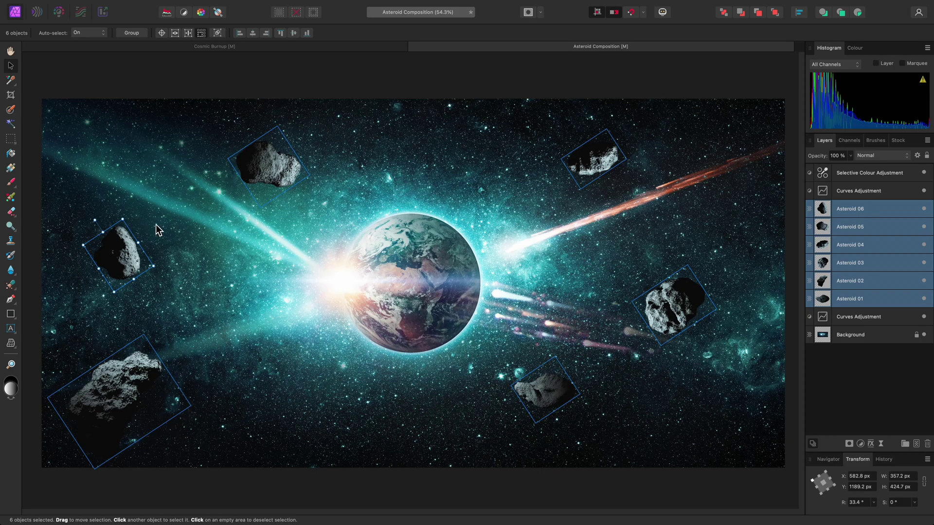
Switch the key object among the top, top-right, right and left asteroids
left_click(270, 176, "alt")
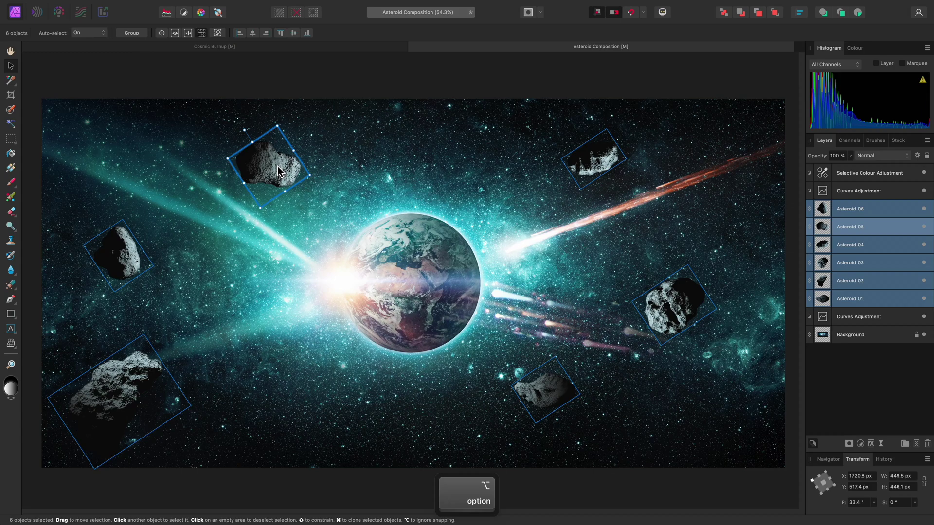
left_click(605, 162, "alt")
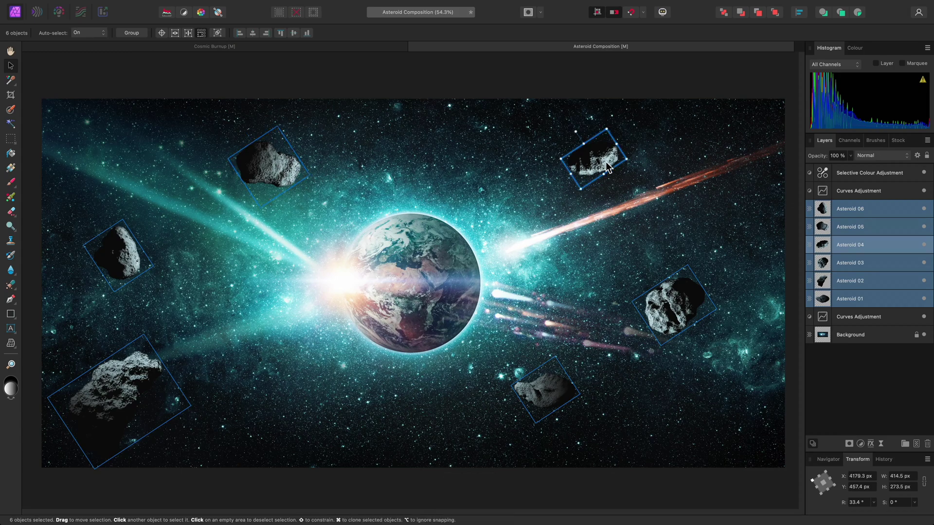
left_click(671, 301, "alt")
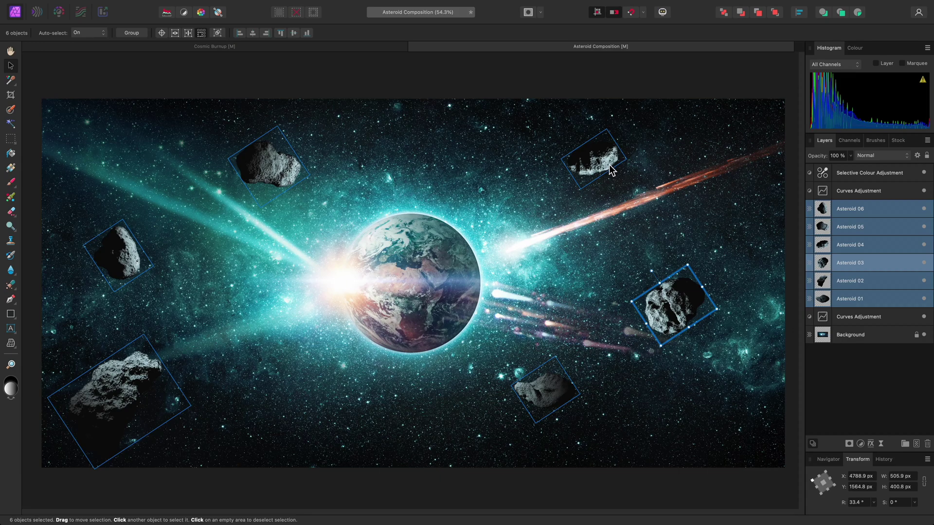
left_click(884, 211, "alt")
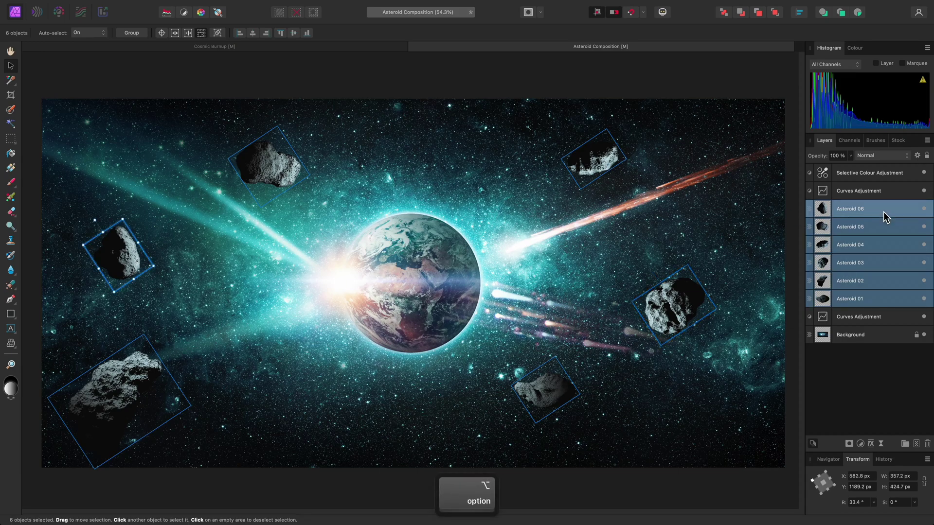
left_click(878, 244, "alt")
left_click(877, 263, "alt")
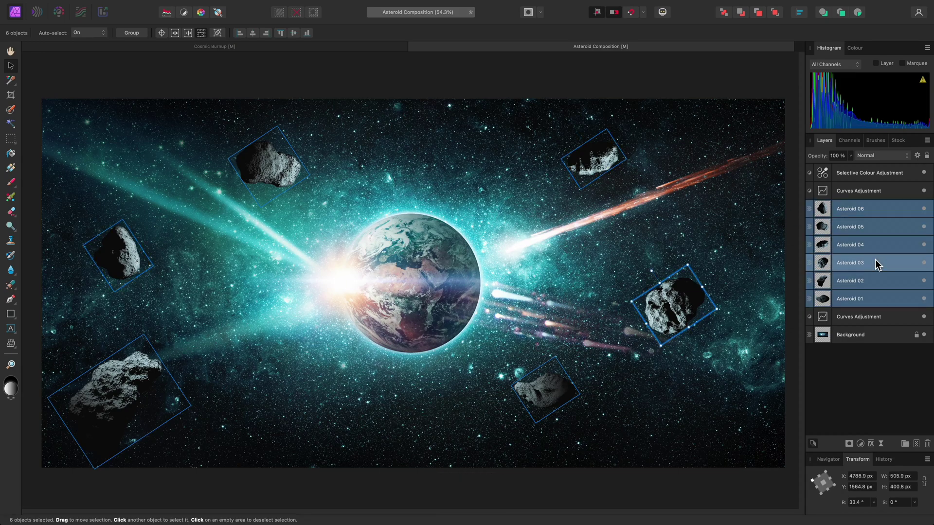
left_click(870, 241, "alt")
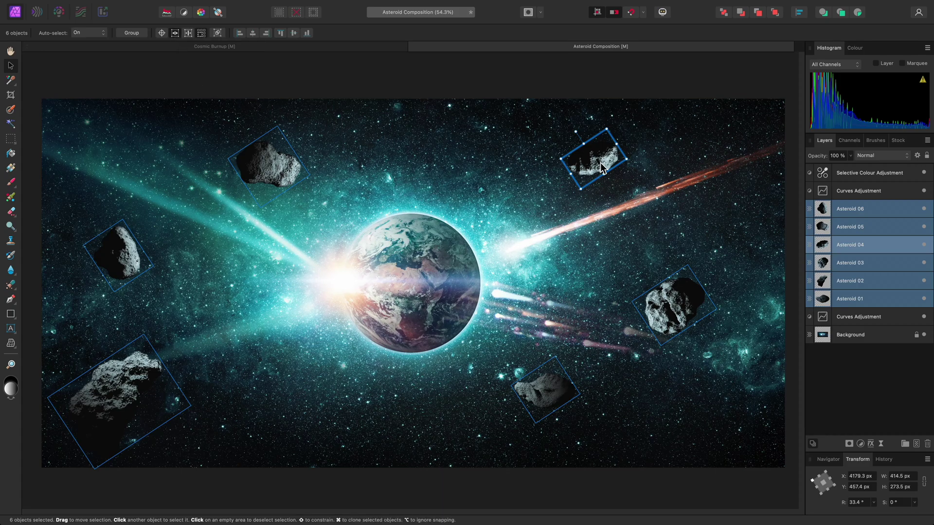
Nudge the six selected asteroids slightly right and down, then return to the Hand tool
left_click_drag(601, 162, 635, 156)
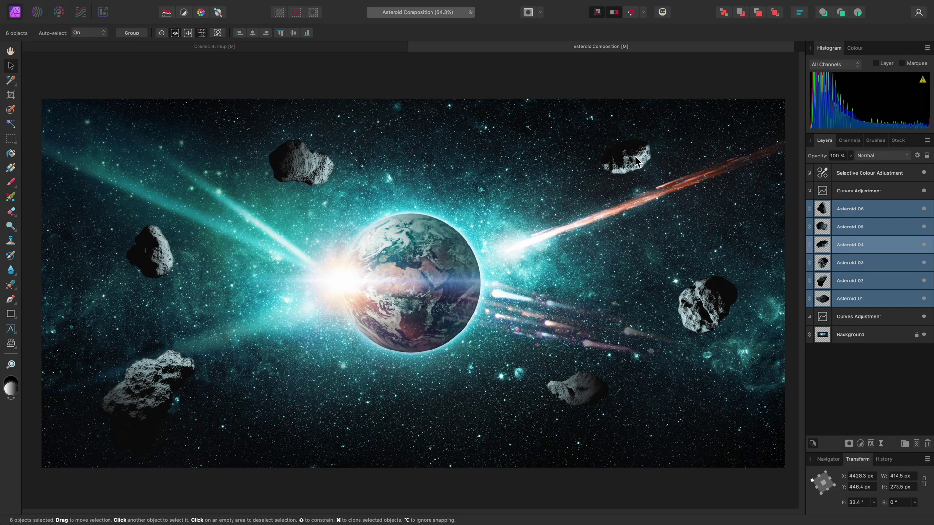
key("h")
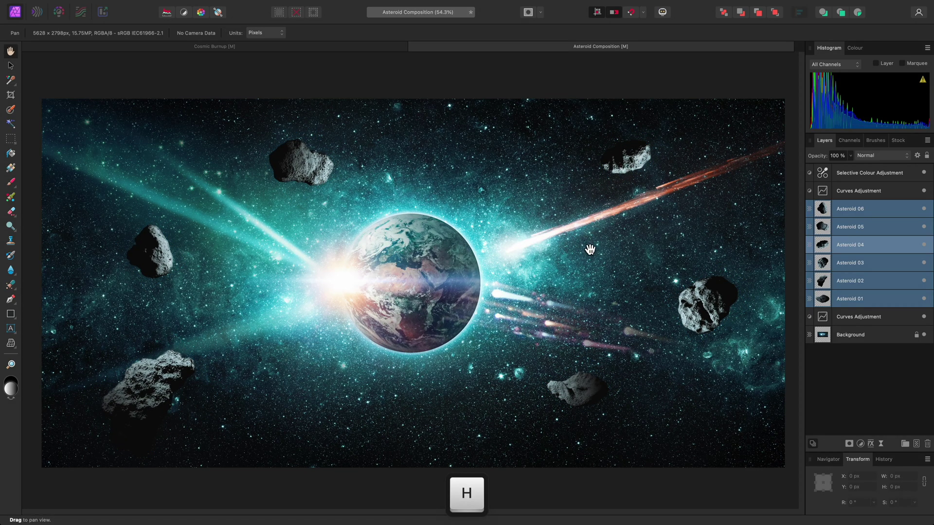